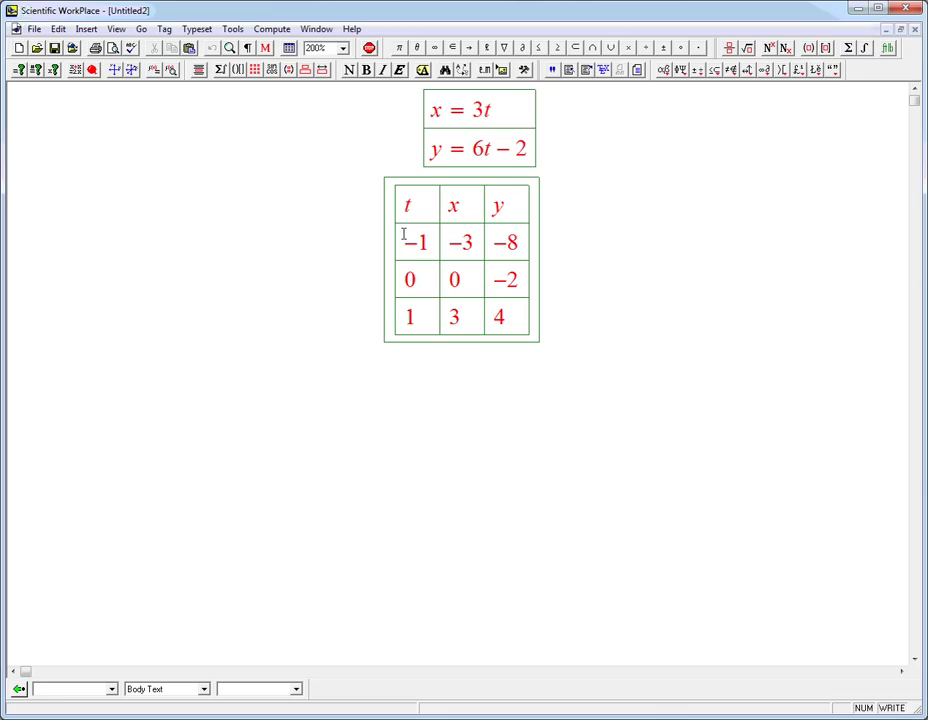
Step: Delete the empty lines between the value table and the point plot
left_click(556, 360)
key("shift+Down")
key("shift+Down")
key("shift+Down")
key("shift+Down")
key("shift+Down")
key("shift+Down")
key("shift+Down")
key("shift+Down")
key("Delete")
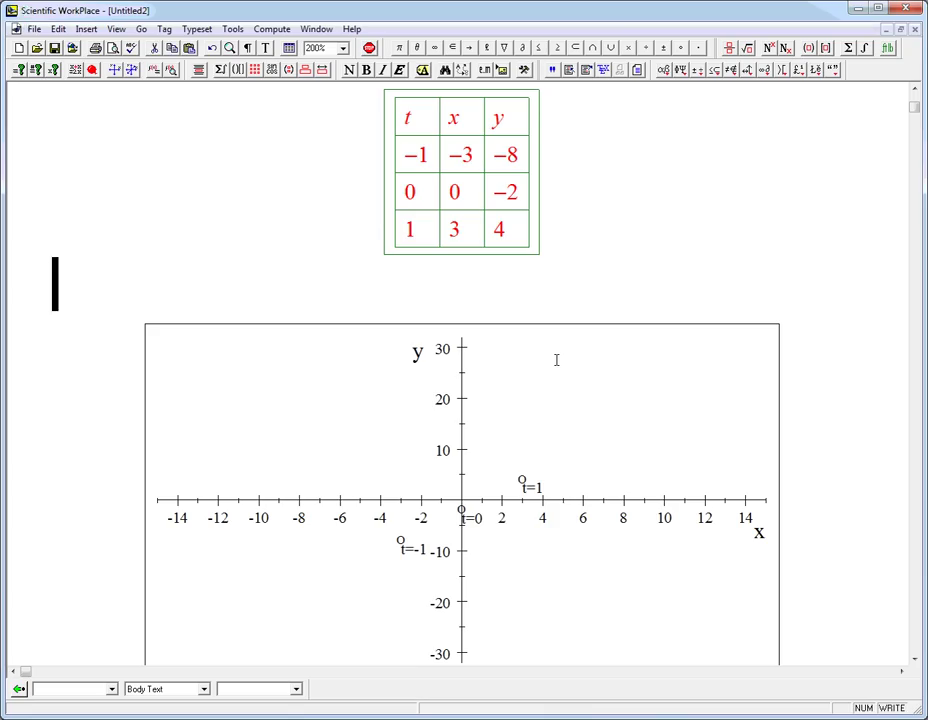
Step: Paste a second copy of the point plot below the first, then return to the top
key("shift+Down")
key("shift+Up")
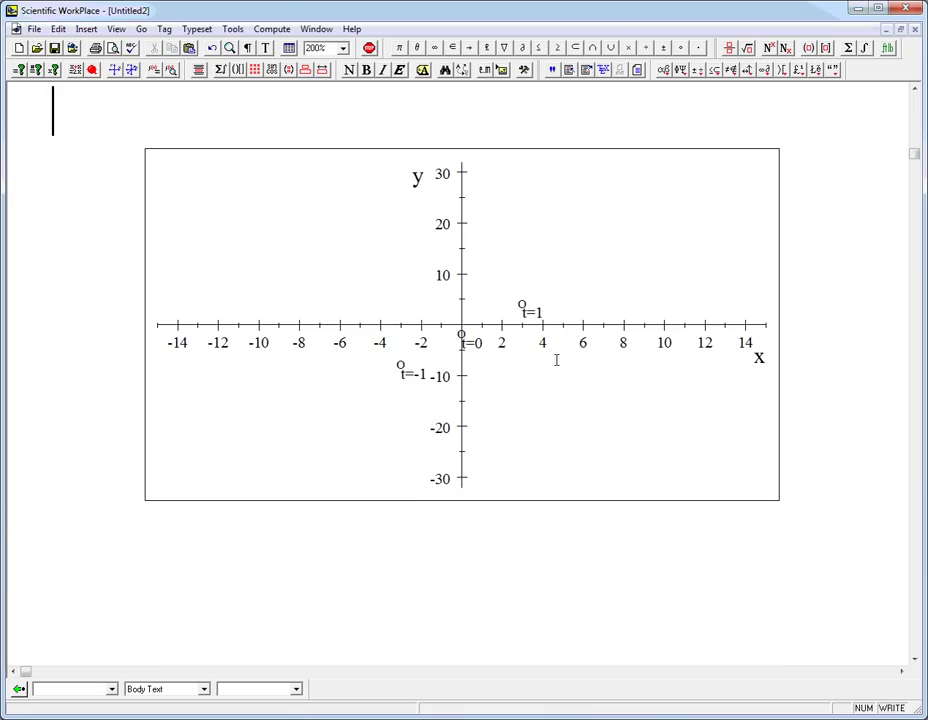
key("Down")
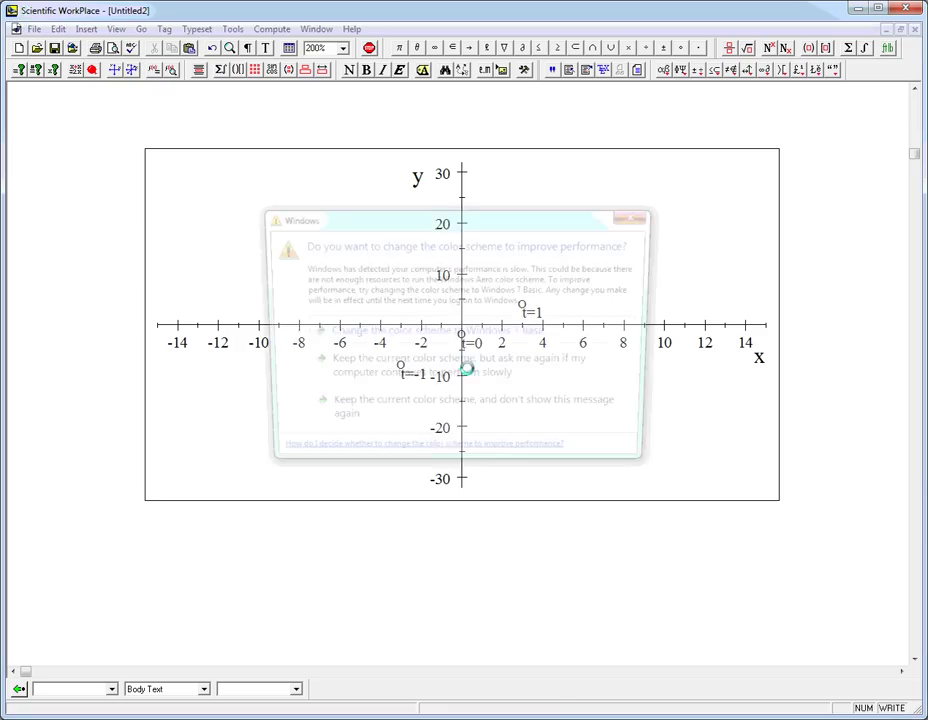
left_click(508, 408)
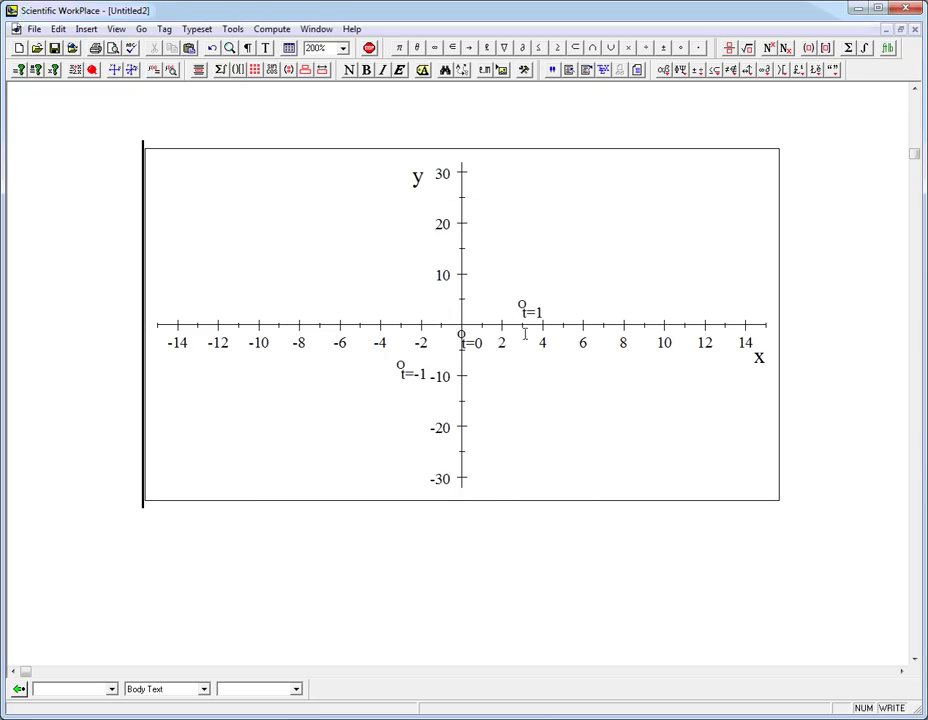
key("End")
key("Return")
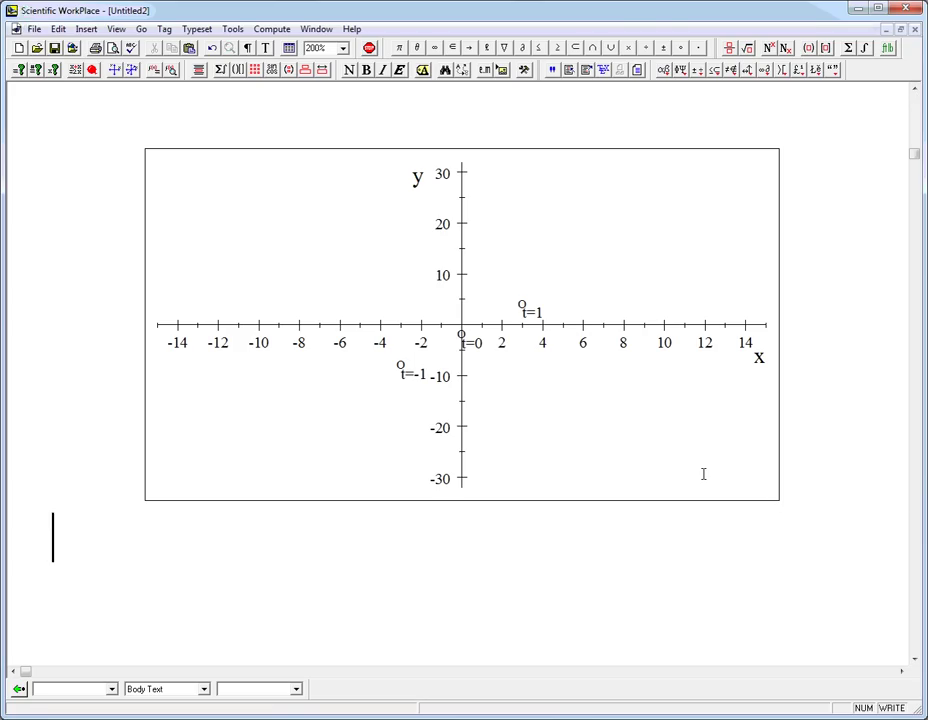
key("ctrl+v")
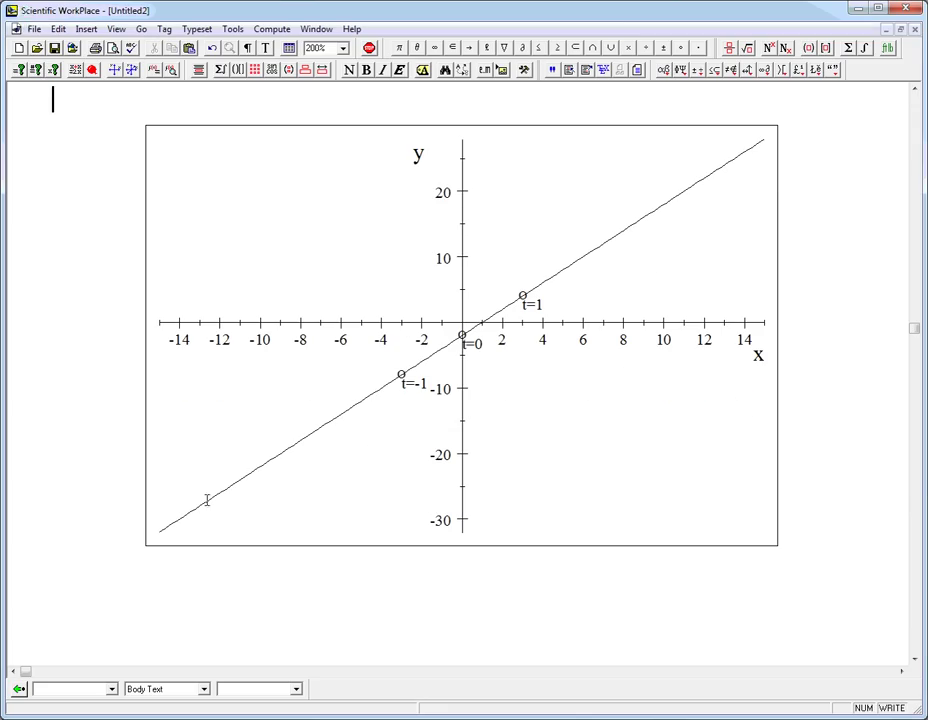
left_click(914, 110)
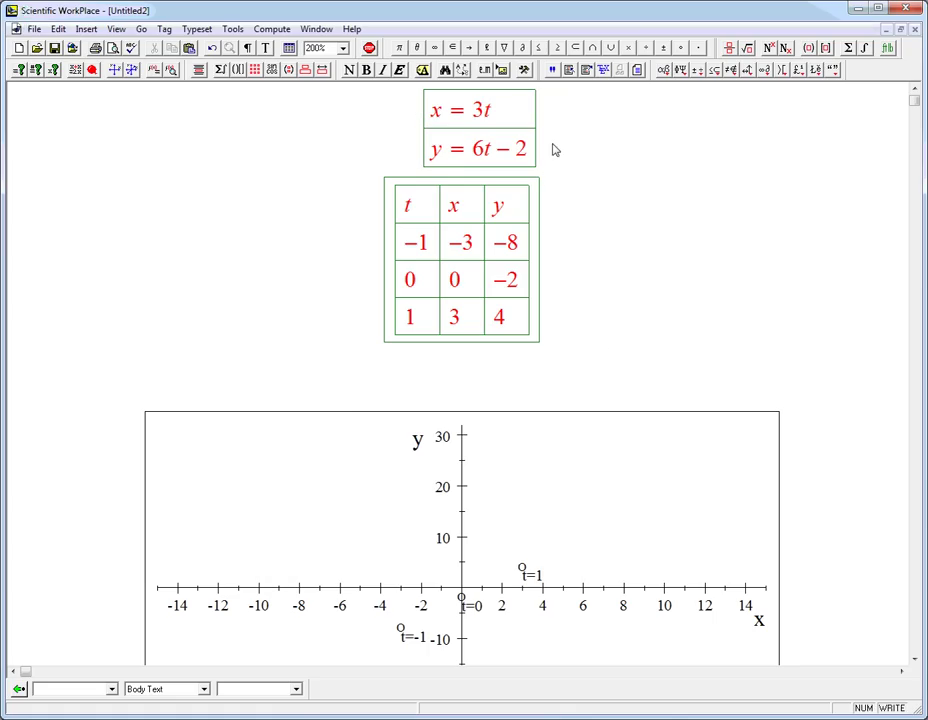
Step: Add the heading 'Eliminating the parameter:' with a display equation t = x/3
left_click(591, 206)
type("Eli")
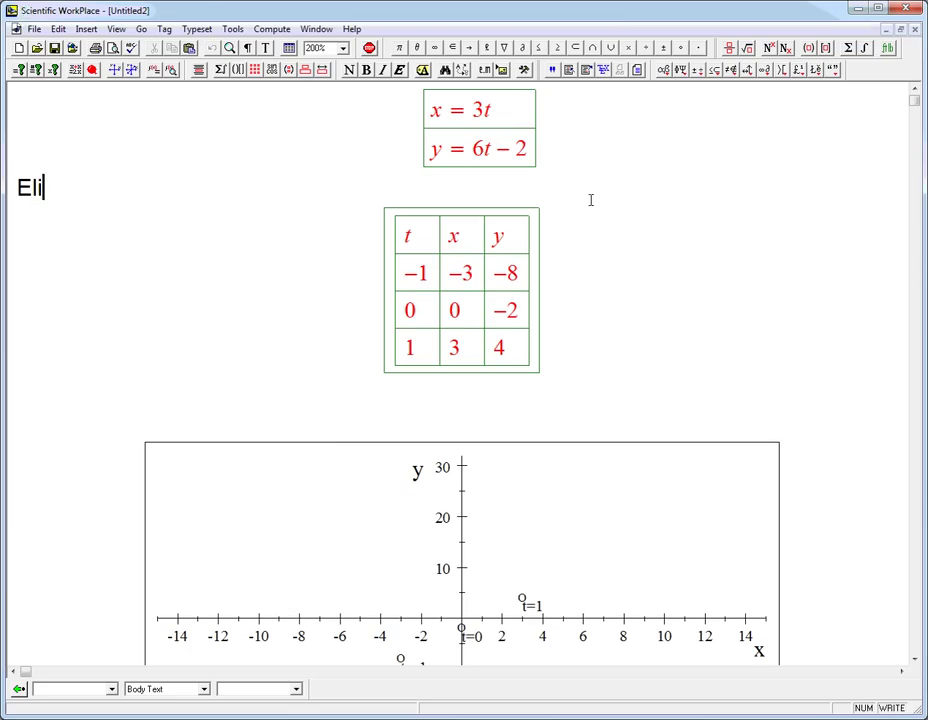
type("minating ")
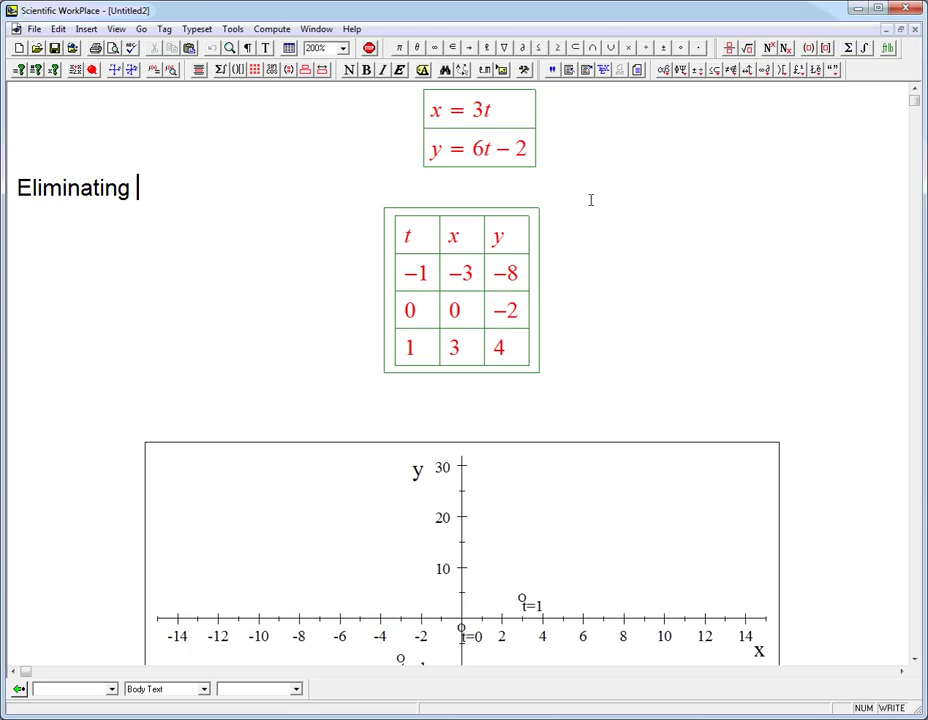
type("the parameter")
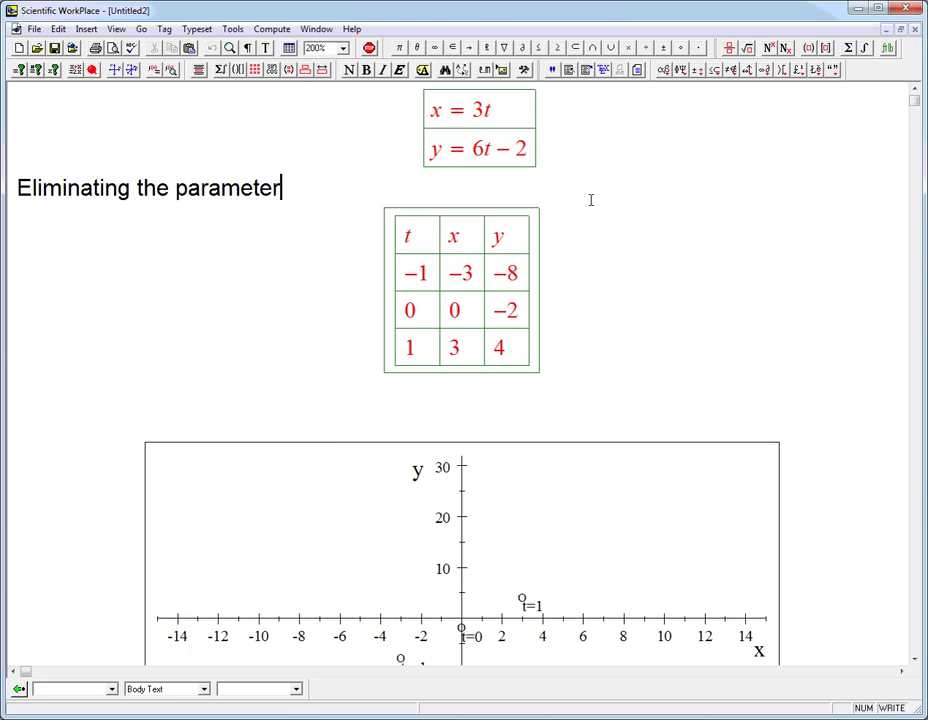
type(":")
key("ctrl+d")
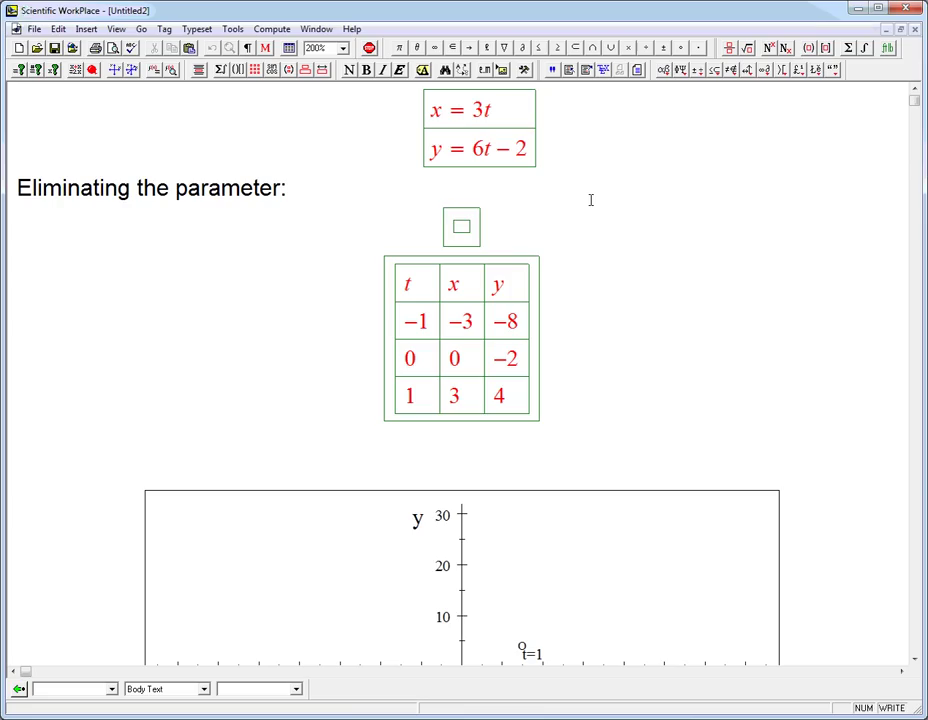
type("t=")
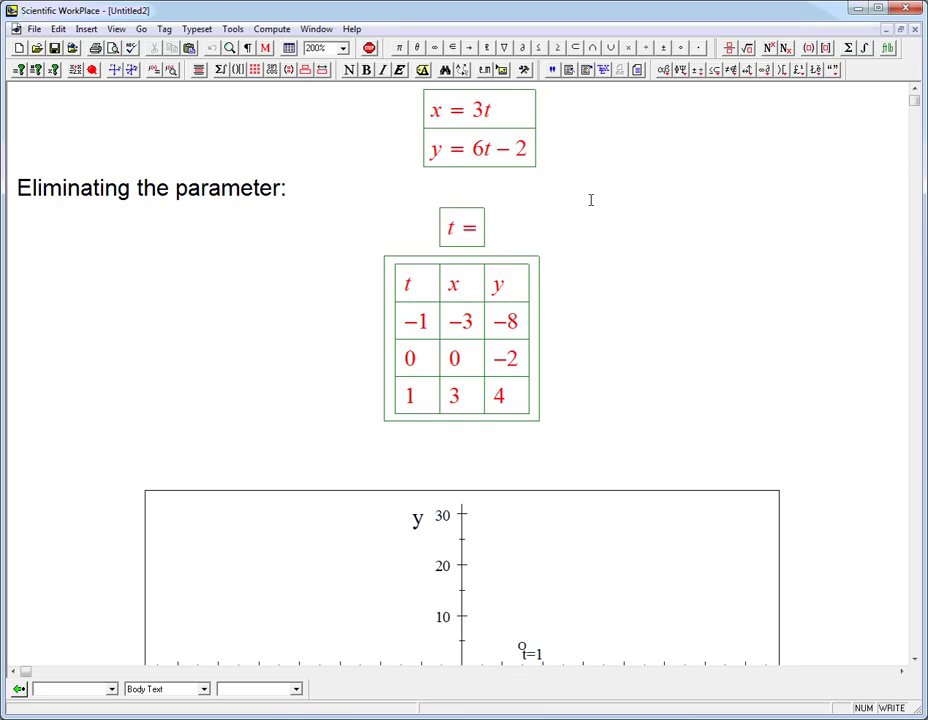
key("ctrl+f")
type("x")
key("Tab")
type("3")
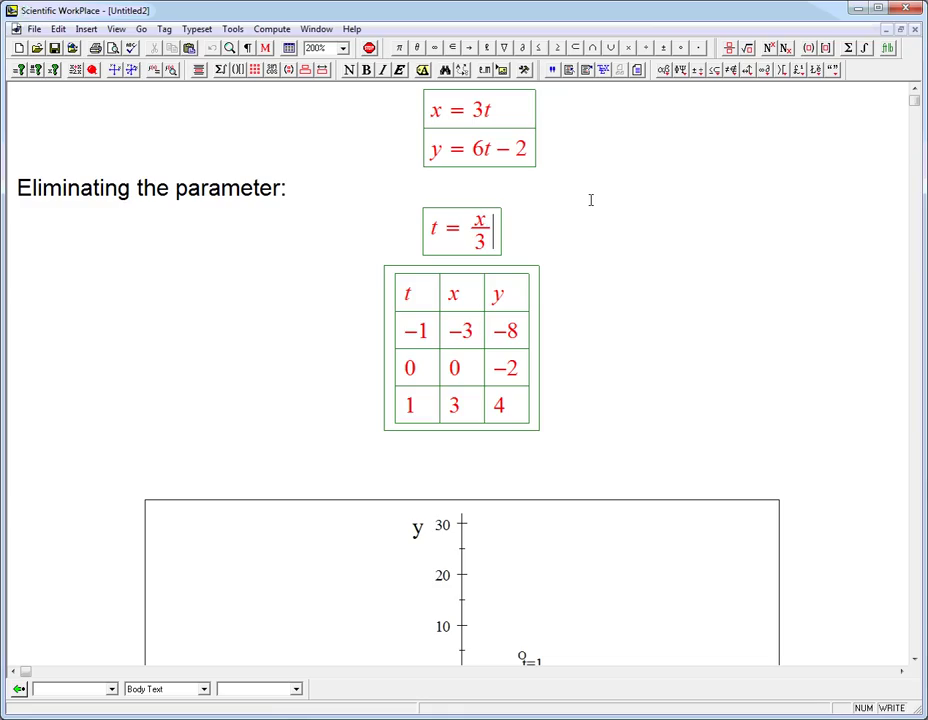
Step: Add display rows y = 6x/3 − 2 and y = 2x − 2
key("Return")
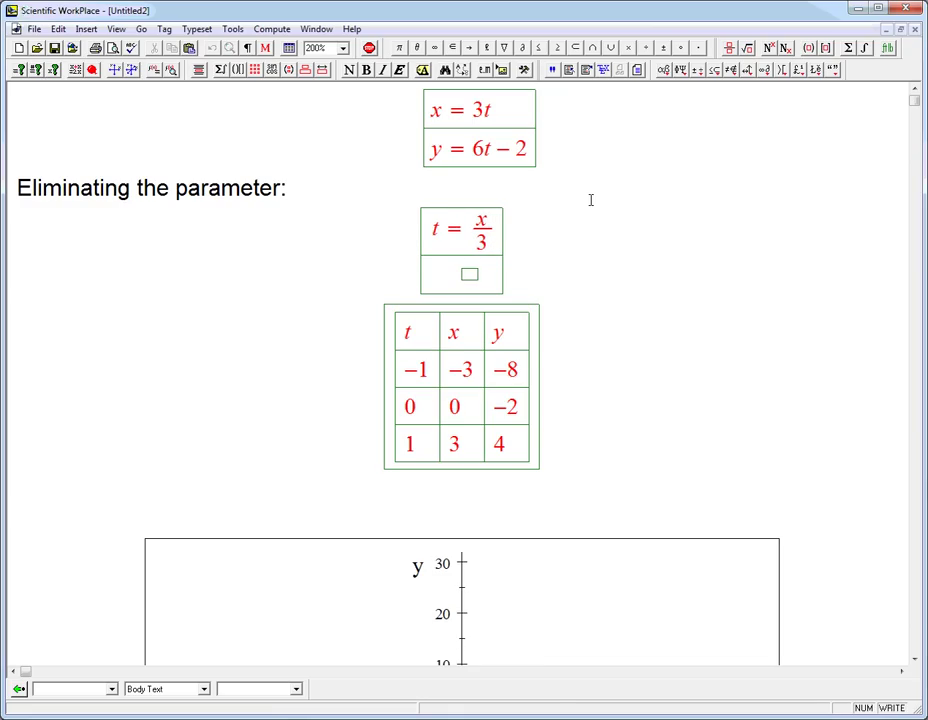
type("y =")
key("ctrl+f")
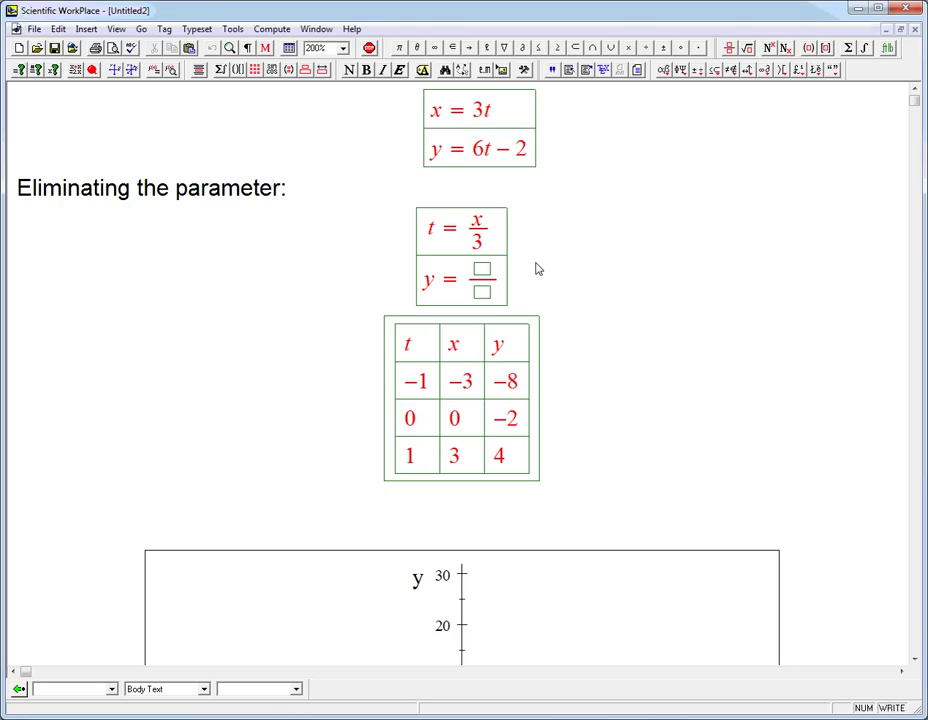
type("6x")
key("Tab")
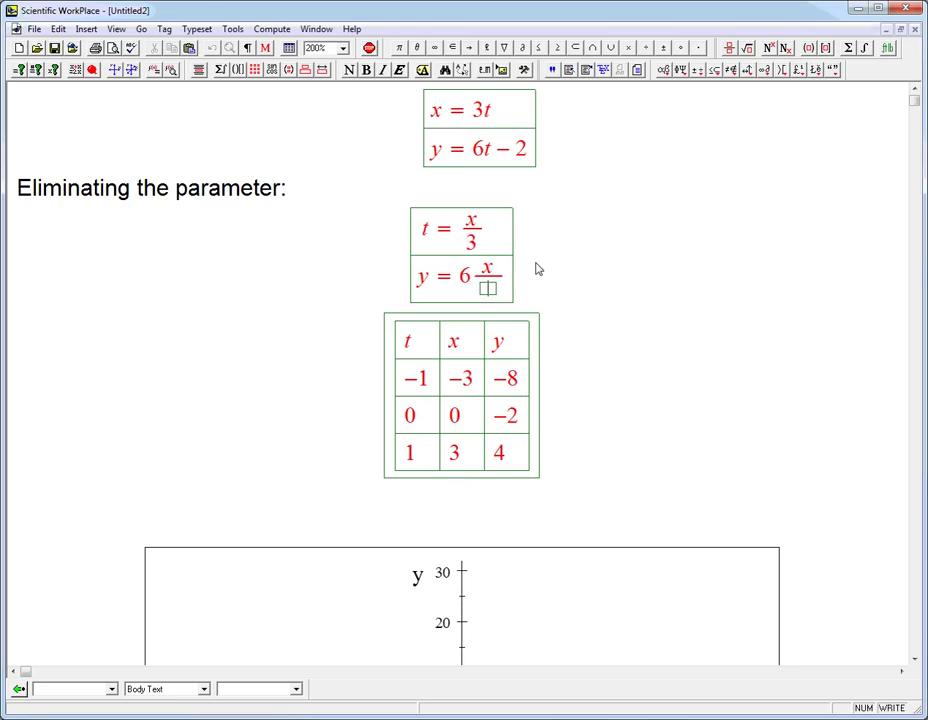
type("3")
key("Right")
type("-2")
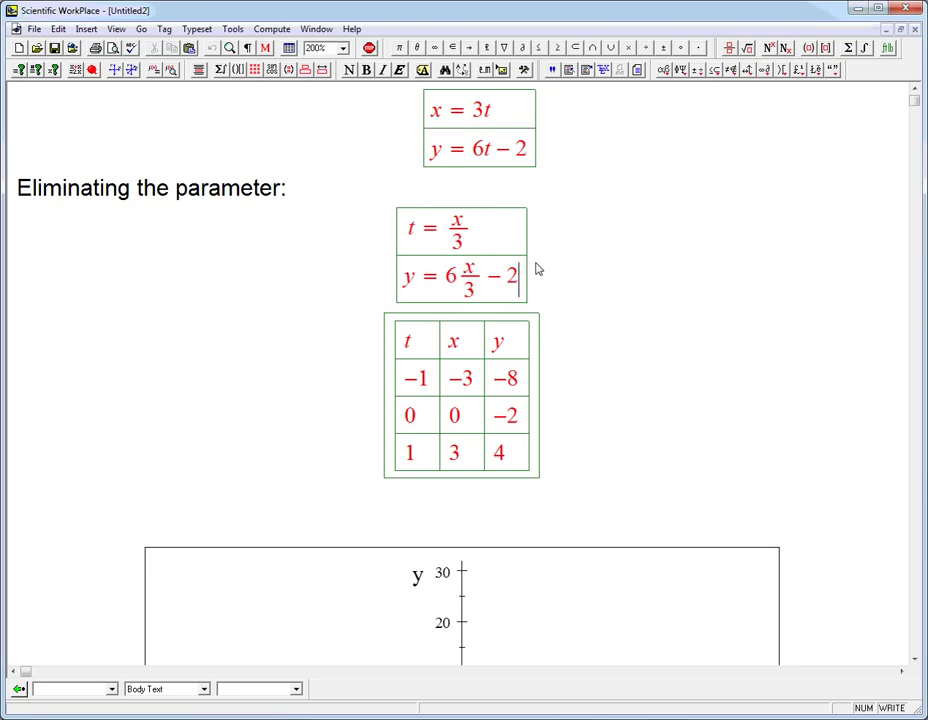
key("Return")
type("y=")
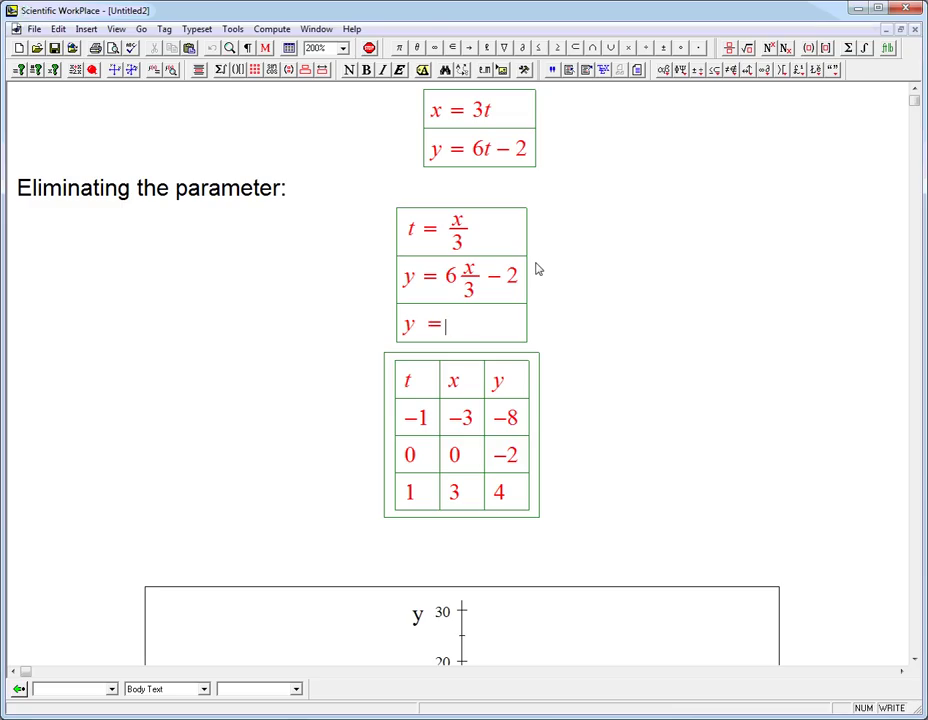
type("2x-2")
Step: Write the note 'Yes, it's a straight line with slope = 2' with =2 in math
key("Right")
type("Yes, ")
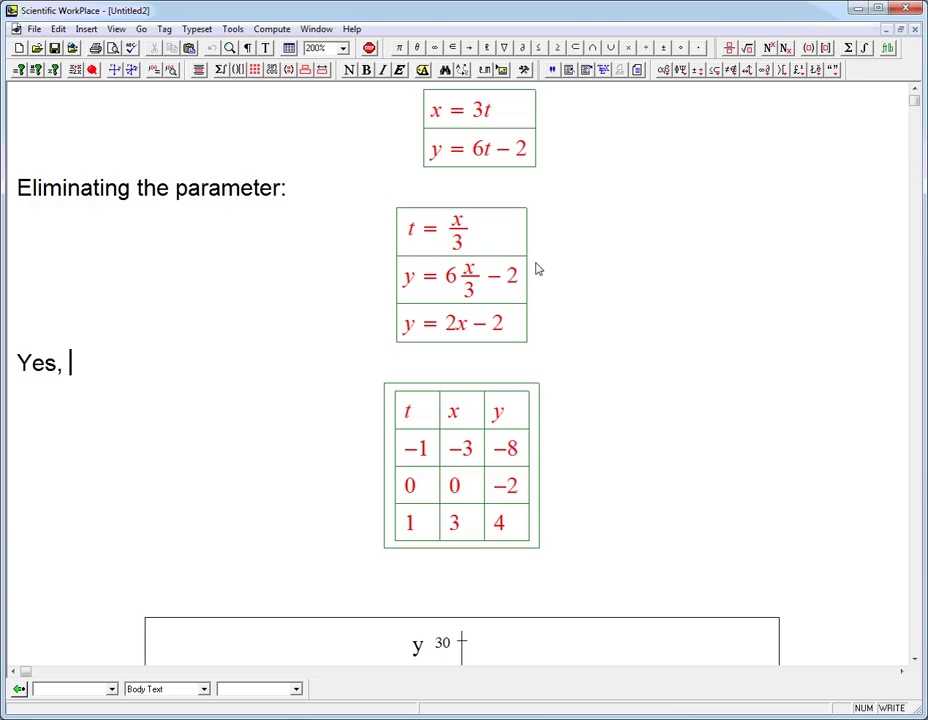
type("it's a stra")
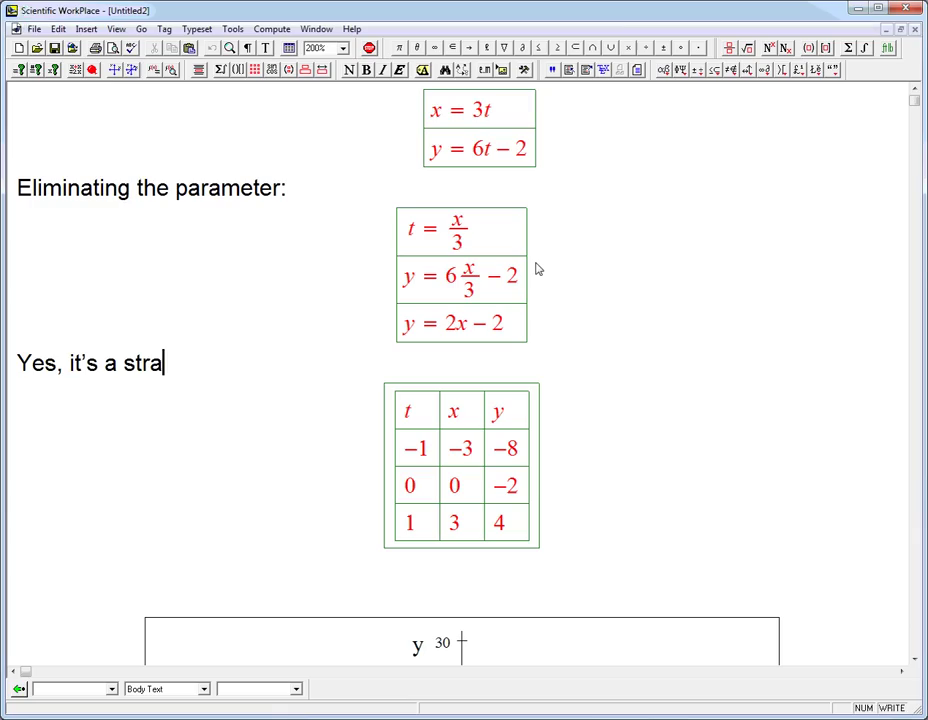
type("ight line")
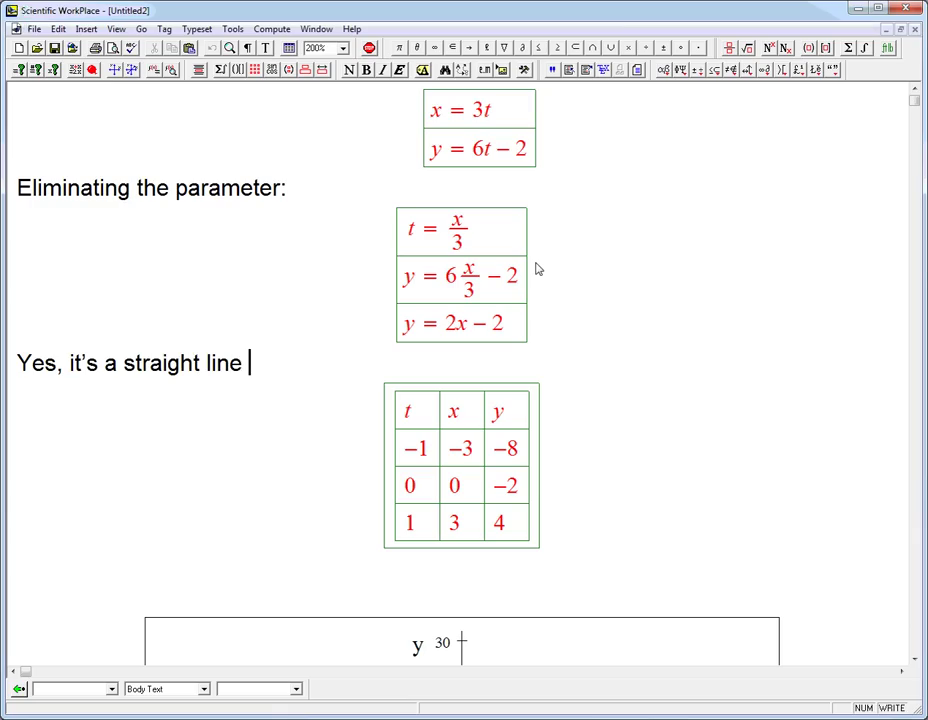
type(" with slope")
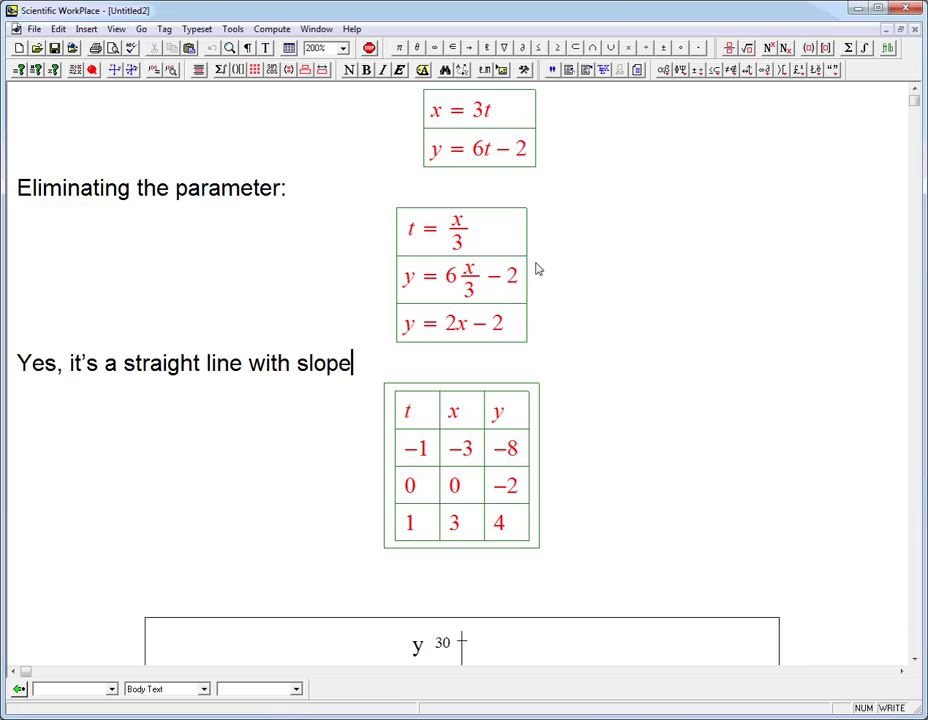
key("ctrl+m")
type("=2")
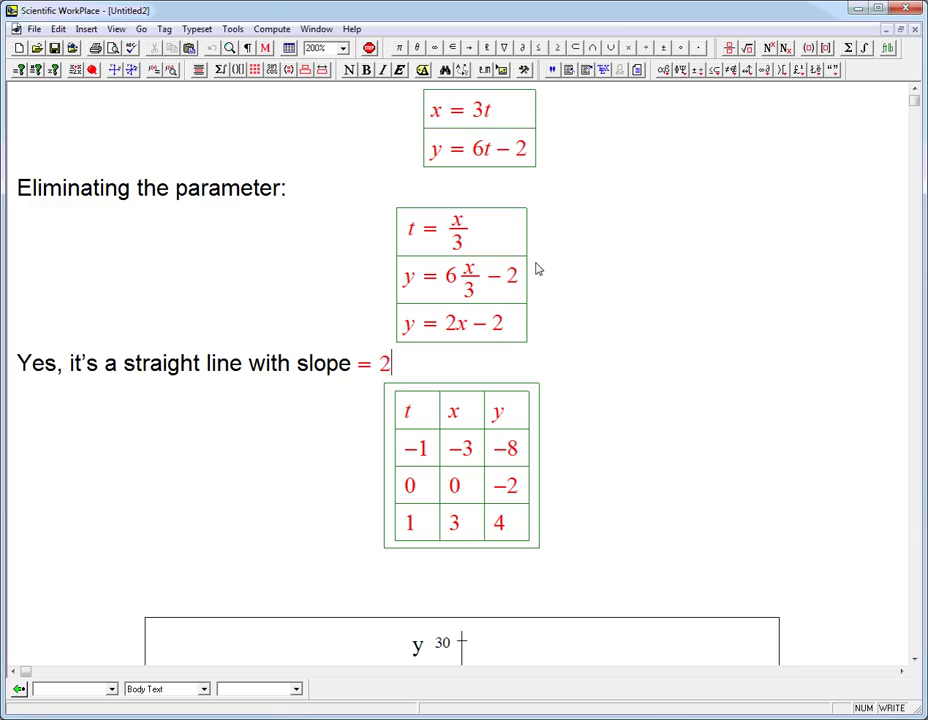
Step: Scroll down to the second example's display x = t², y = 4t⁴ + 4t² + 1
left_click(914, 663)
left_click_drag(914, 663, 914, 663)
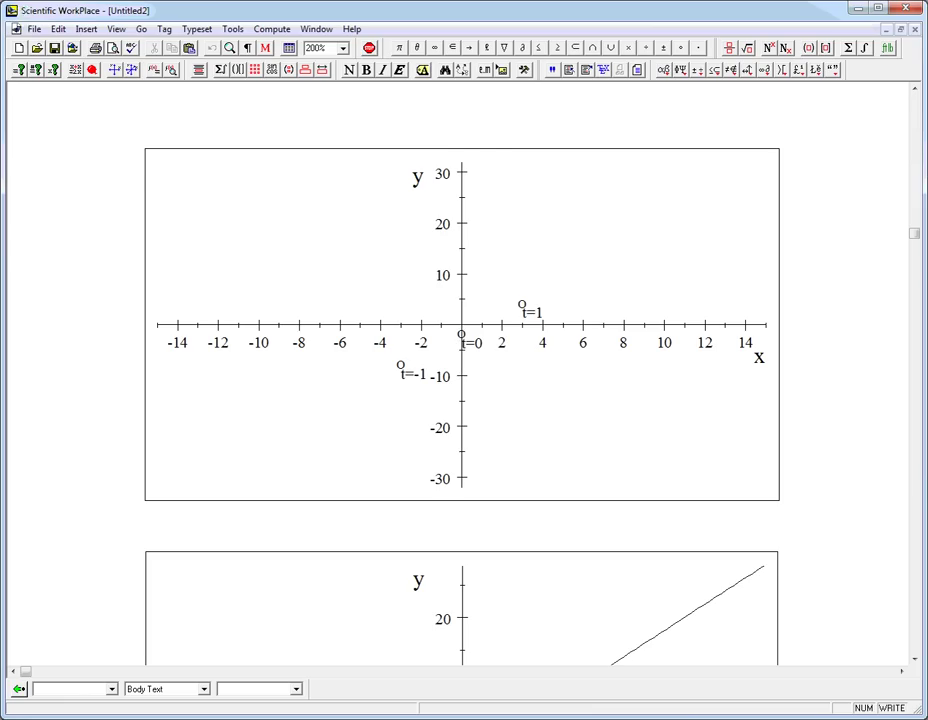
scroll(522, 527, "up", 5)
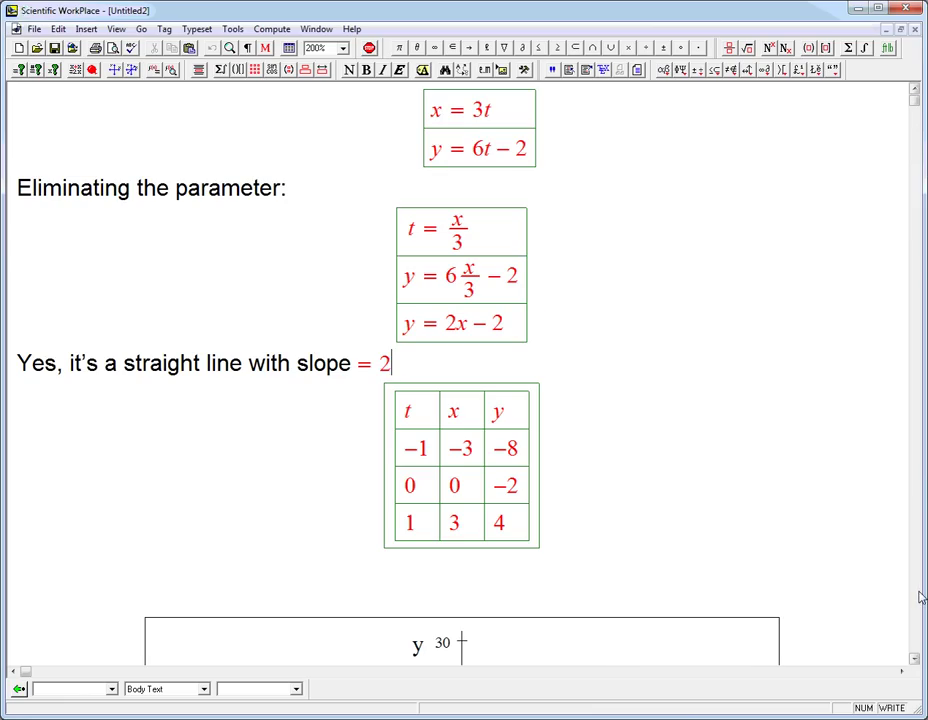
scroll(921, 597, "down", 5)
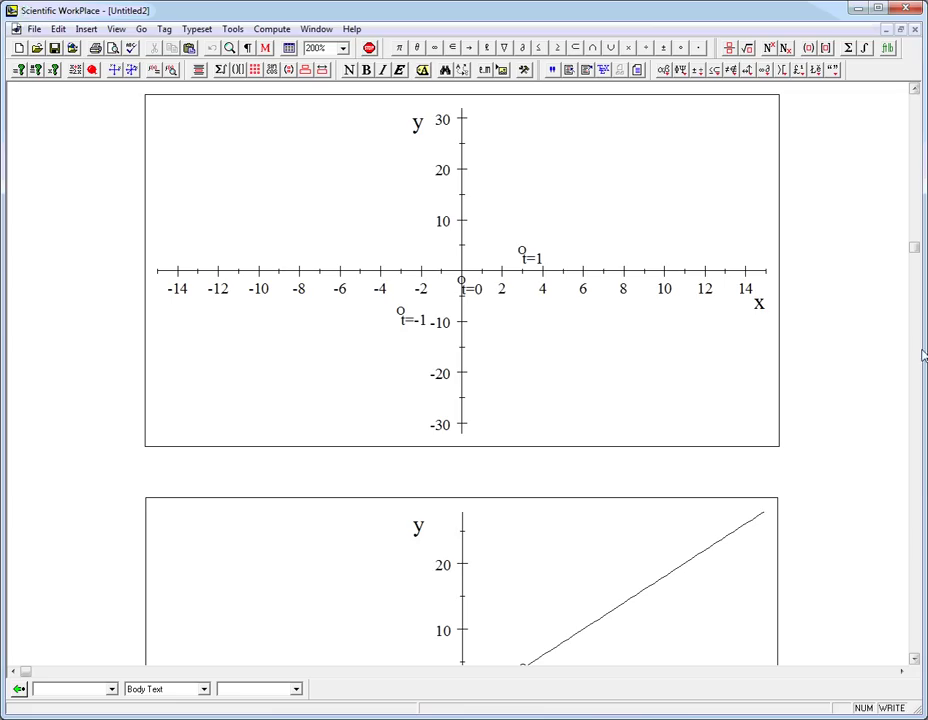
left_click(917, 151)
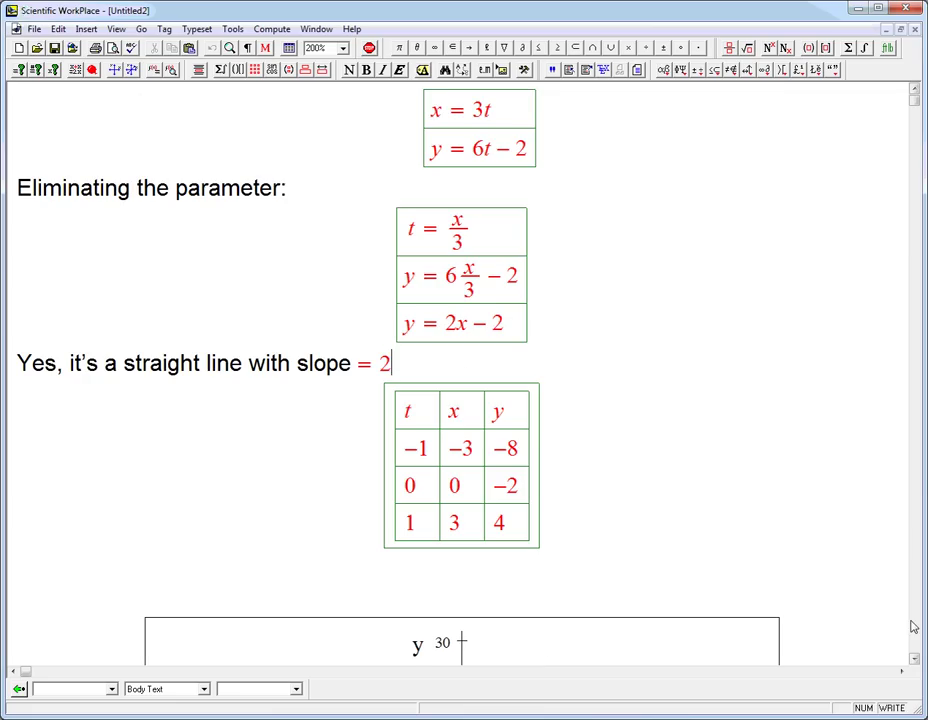
left_click(912, 623)
left_click(915, 627)
left_click(915, 627)
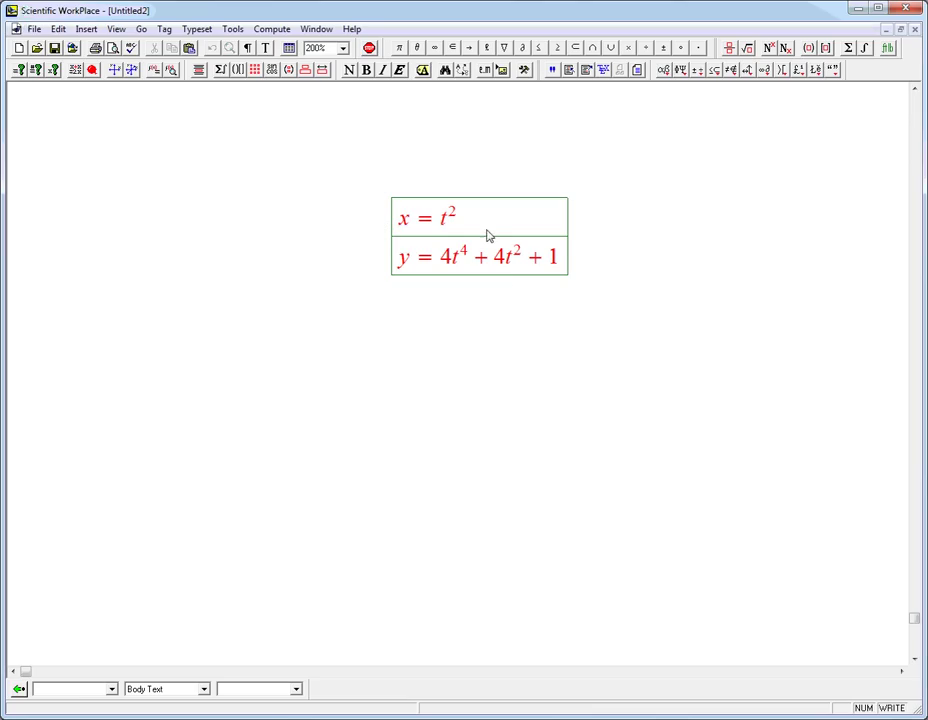
Step: Write the note 'Look for a pattern: in y, we only see even powers of t (powers of t²)'
left_click(583, 309)
key("Return")
type("Look p")
type("ern")
key("BackSpace")
key("BackSpace")
key("BackSpace")
key("BackSpace")
key("BackSpace")
key("BackSpace")
key("BackSpace")
type("for a pattern:")
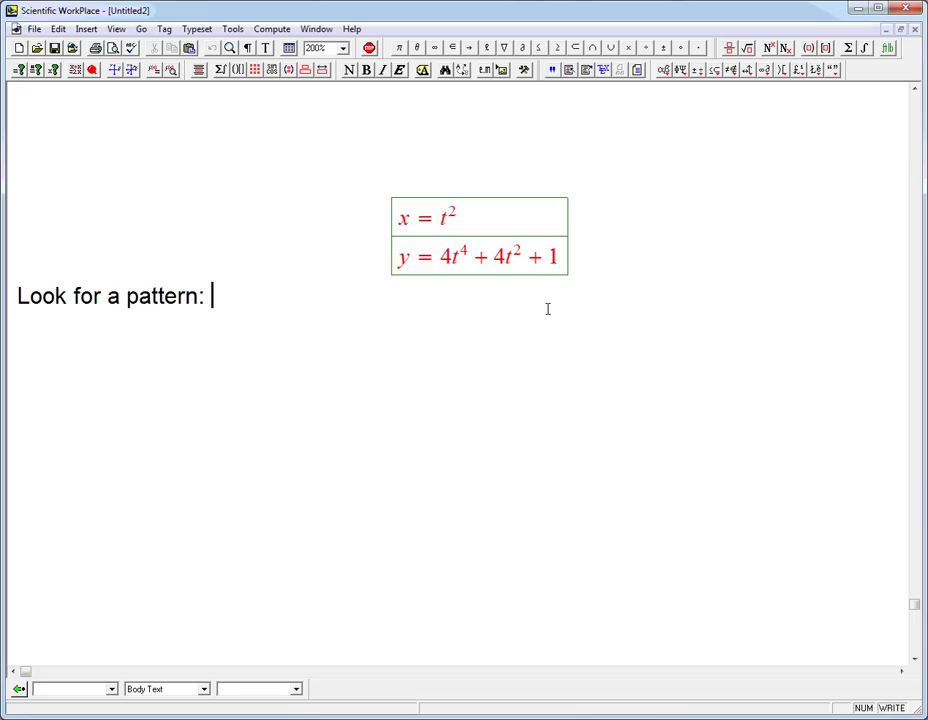
type(" in")
key("ctrl+m")
type("y, we only s")
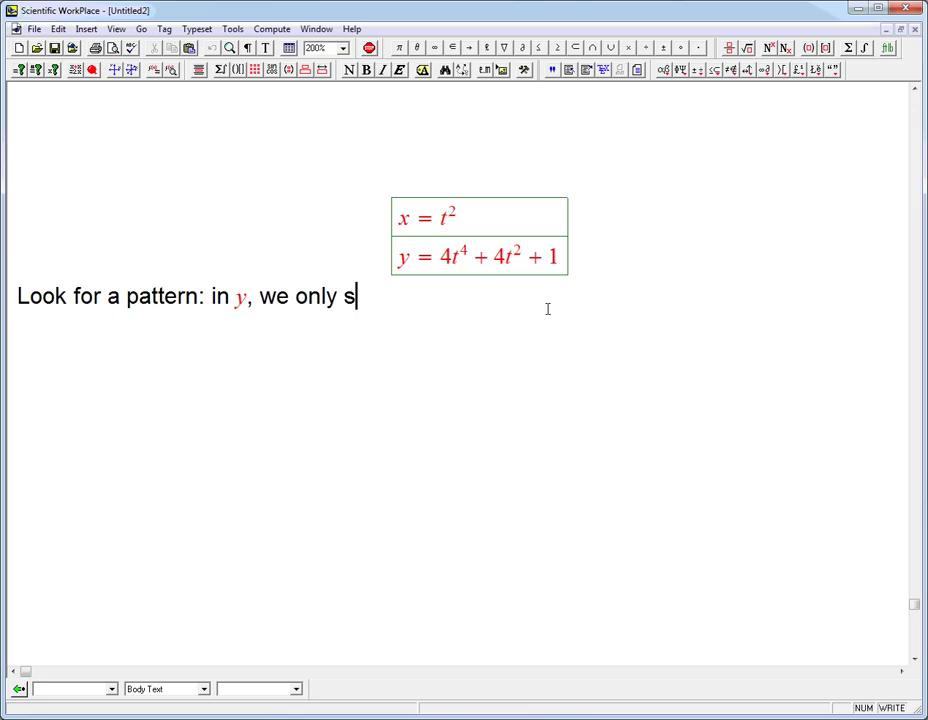
type("ee powers")
key("BackSpace")
key("BackSpace")
key("BackSpace")
key("BackSpace")
key("BackSpace")
key("BackSpace")
key("BackSpace")
type("even powers of")
key("ctrl+m")
type("t (powers")
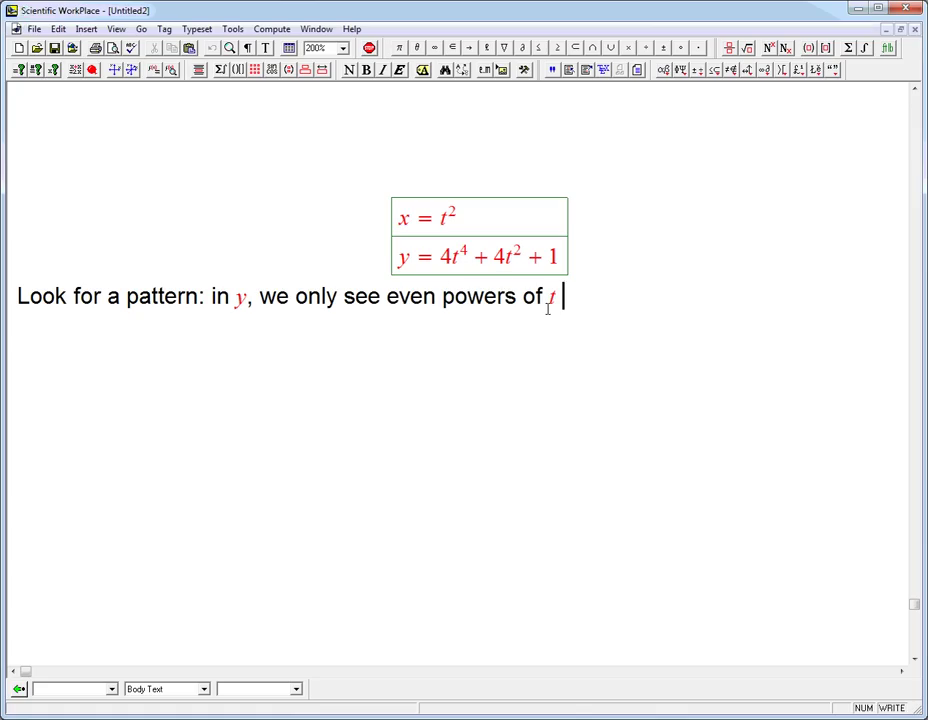
type(" of")
key("ctrl+m")
type("t^2")
key("ctrl+t")
type(")")
Step: Add the display y = 4(t²)² + 4t² + 1 with a second row beginning '= 4'
key("ctrl+d")
type("y = 4")
key("ctrl+9")
type("t^2")
key("Right")
key("Right")
type("^2")
key("Right")
type("+4t^2")
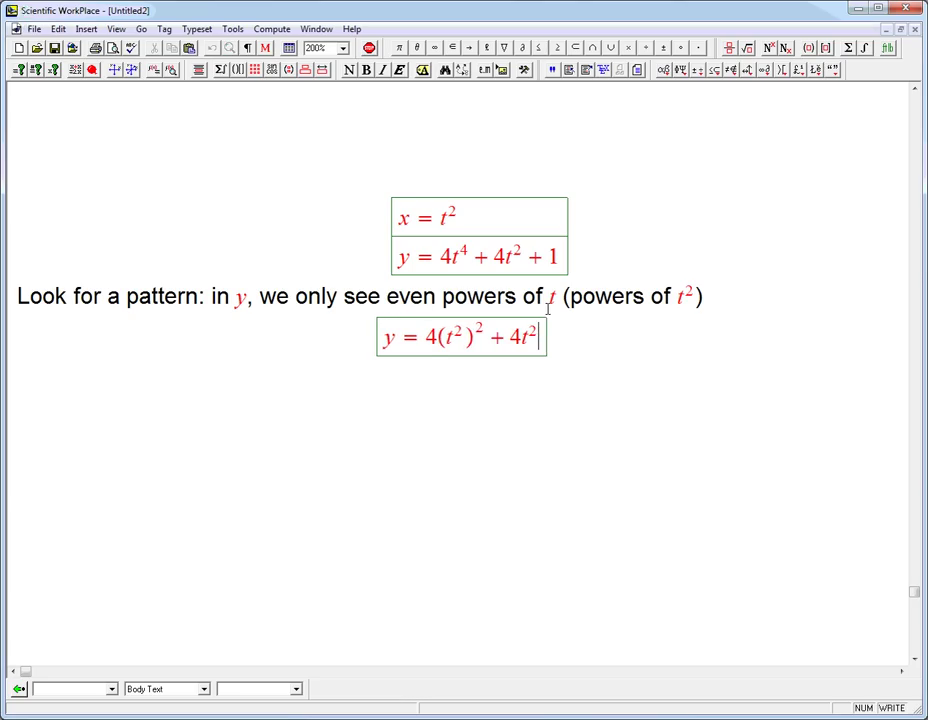
key("Right")
type("+1")
key("Return")
type("= ")
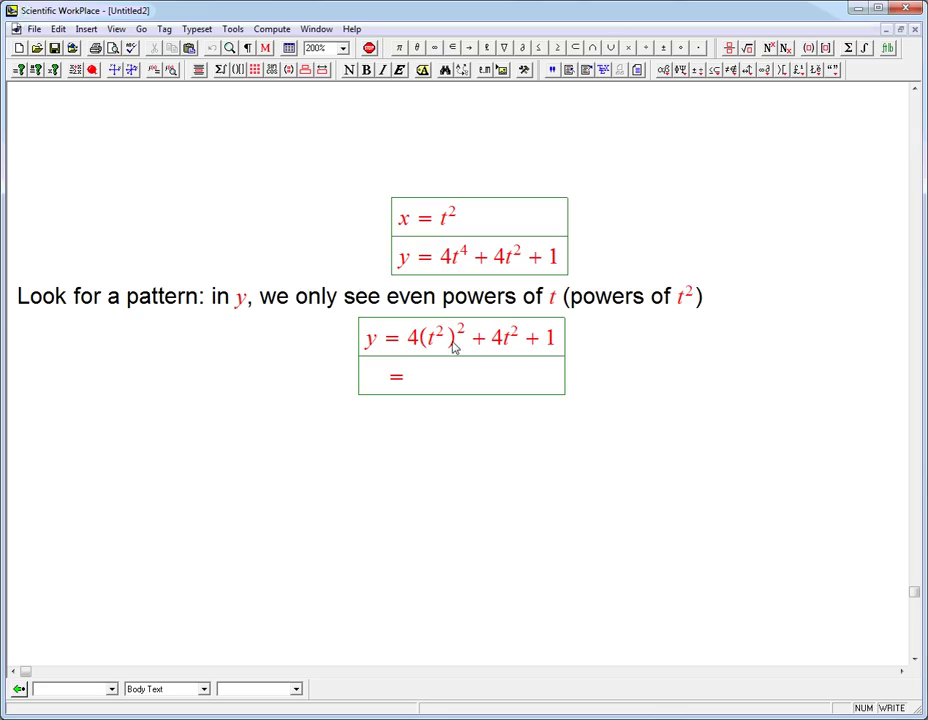
type("4")
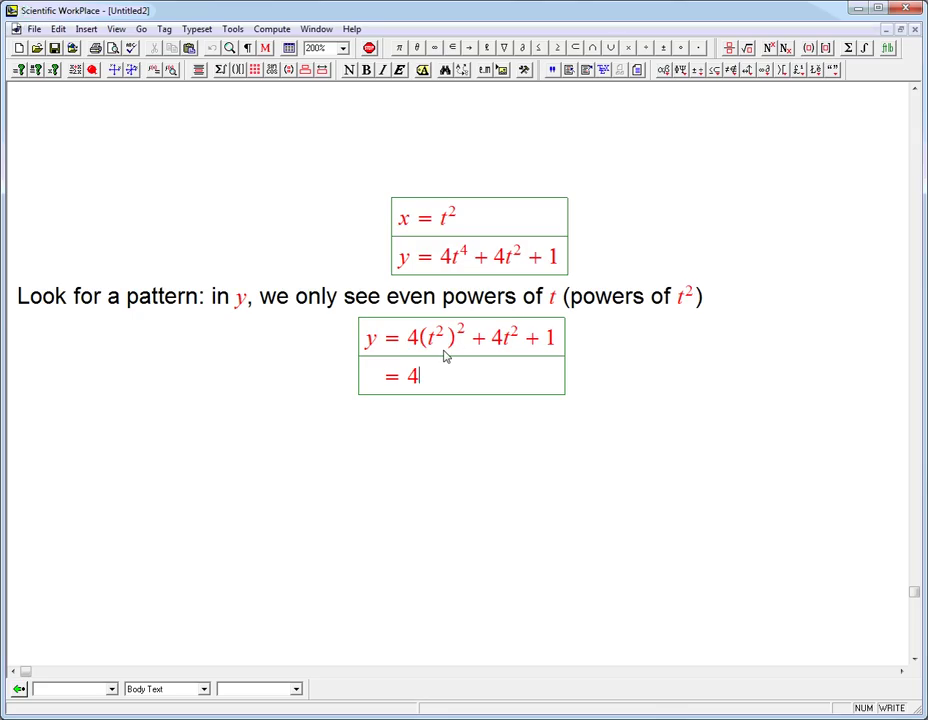